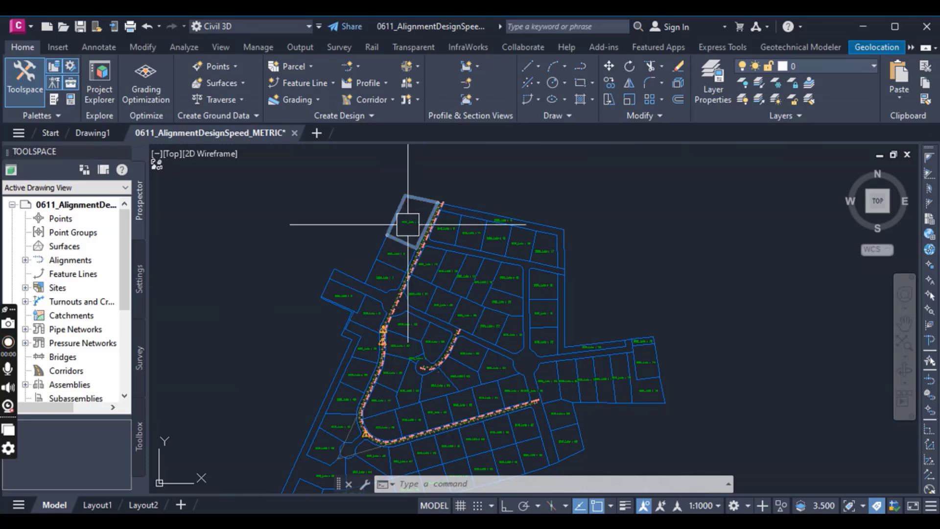
Examine the road alignments in the subdivision, checking the warning markers along ROAD D's curves
scroll(395, 297, up, 3)
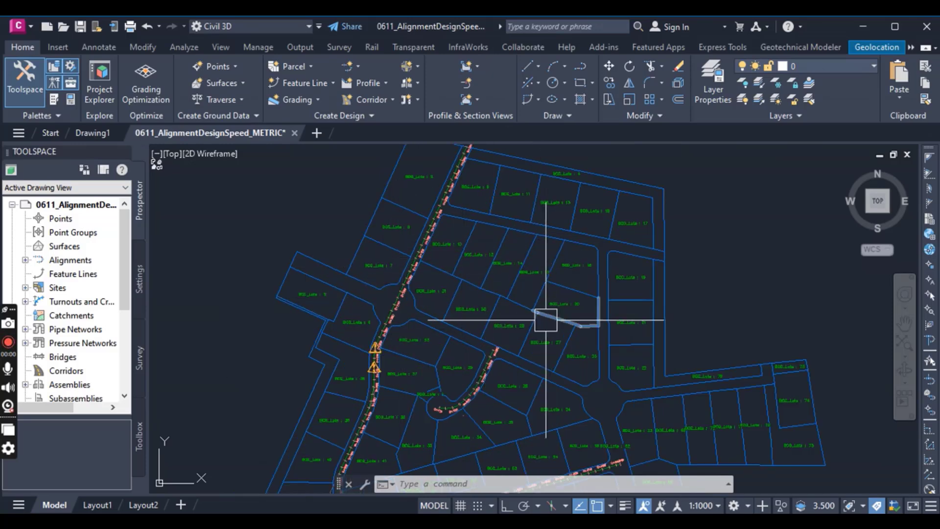
scroll(534, 303, down, 2)
scroll(484, 235, up, 4)
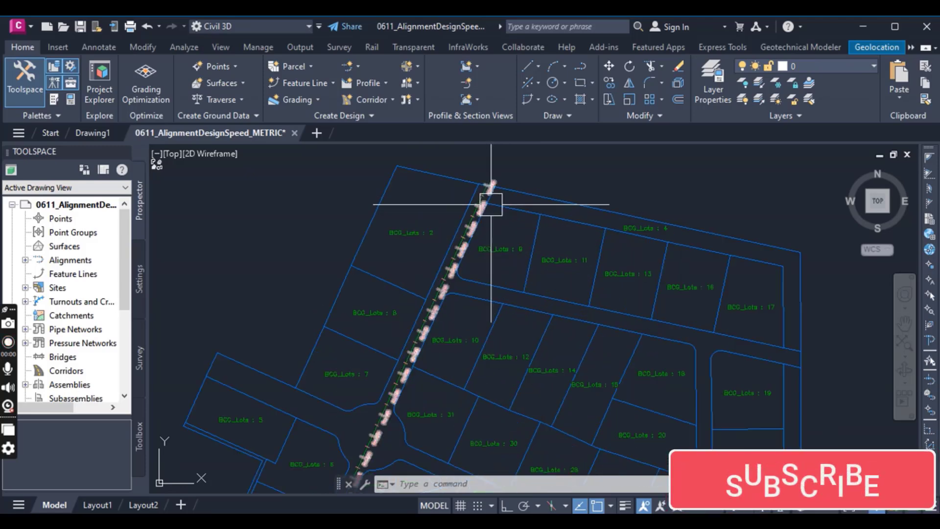
scroll(489, 205, down, 4)
scroll(430, 336, up, 6)
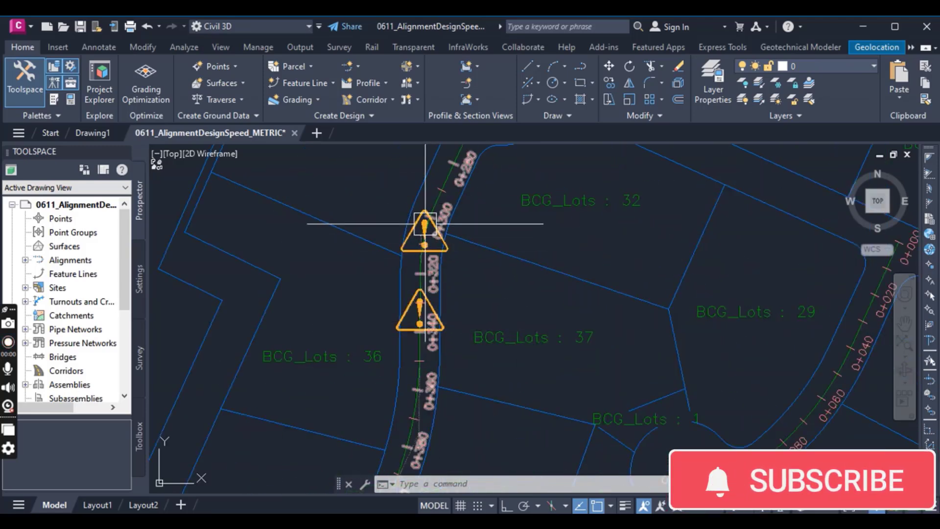
scroll(418, 311, down, 3)
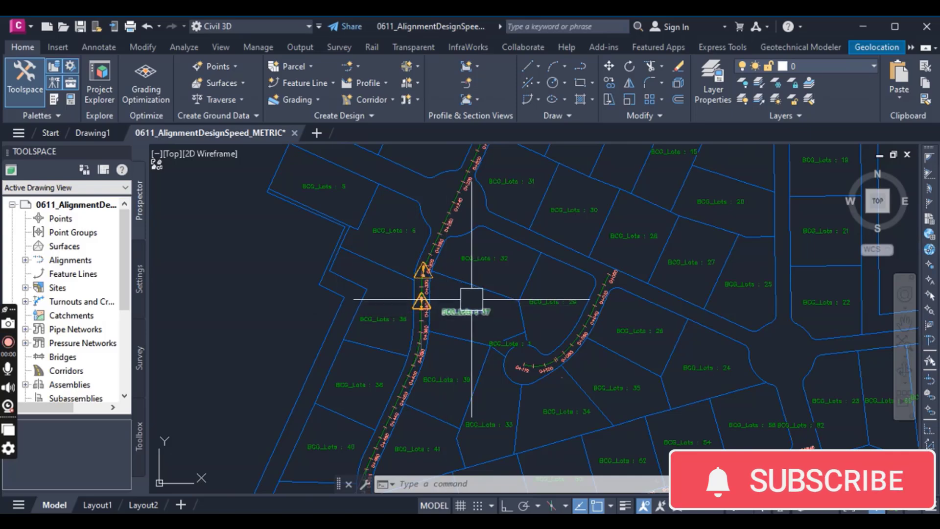
scroll(481, 237, down, 3)
scroll(439, 315, up, 2)
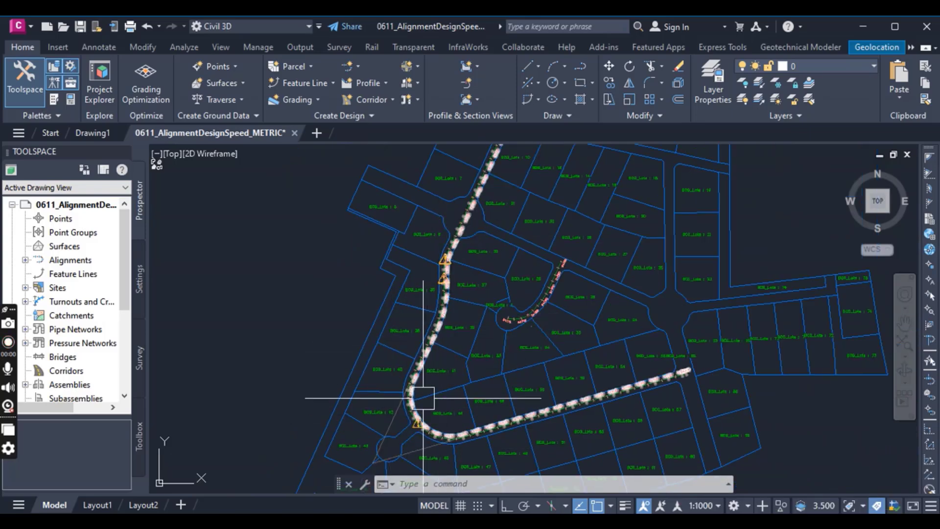
scroll(442, 323, up, 3)
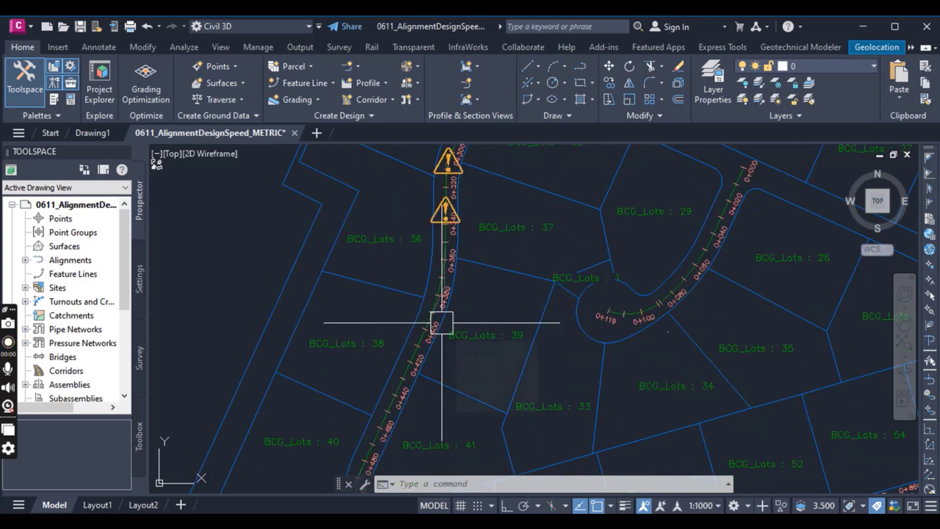
scroll(438, 323, down, 4)
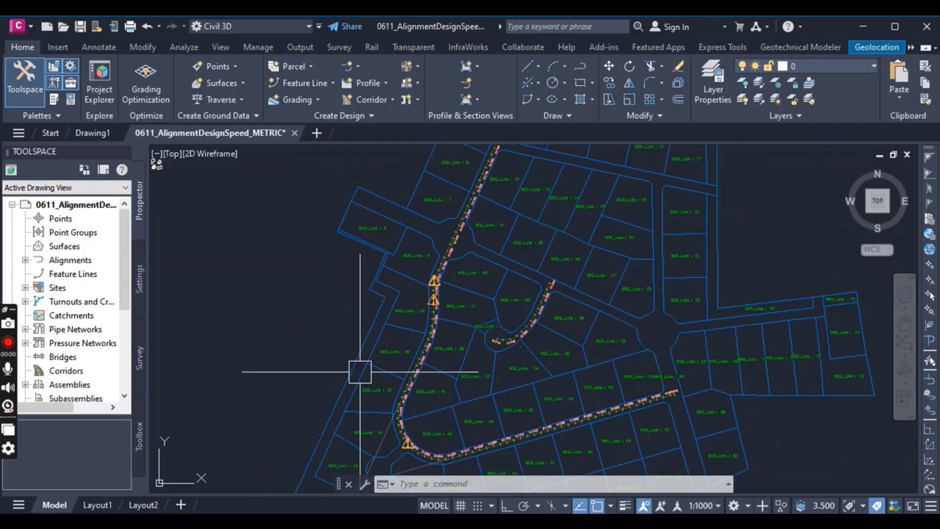
scroll(336, 340, down, 2)
scroll(328, 333, down, 3)
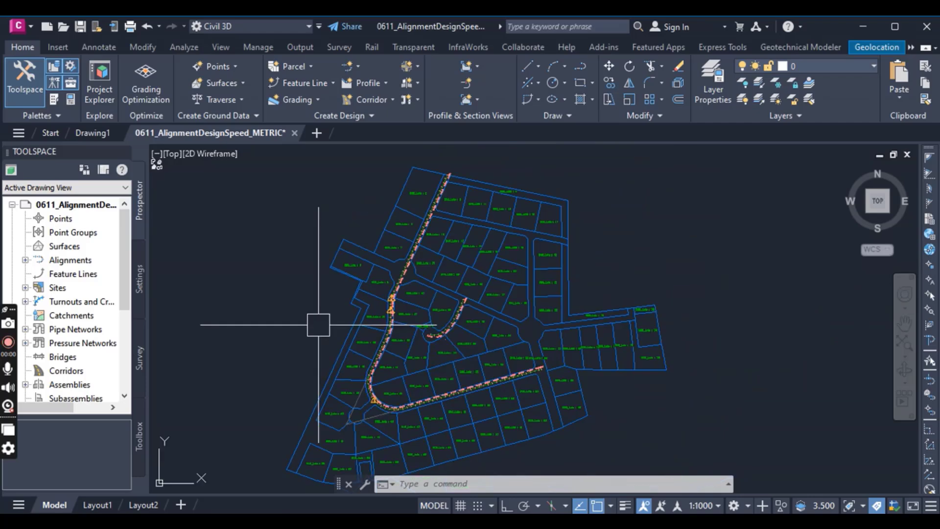
scroll(376, 409, up, 5)
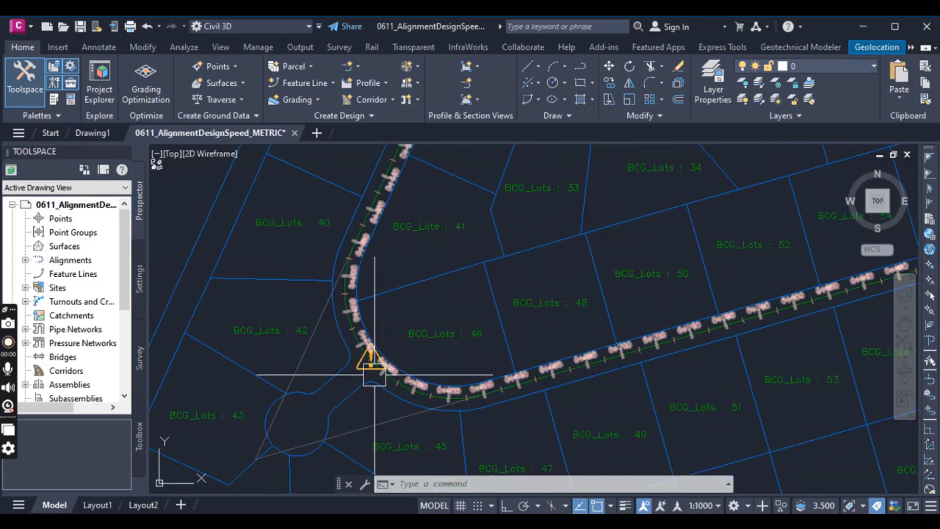
scroll(374, 374, down, 4)
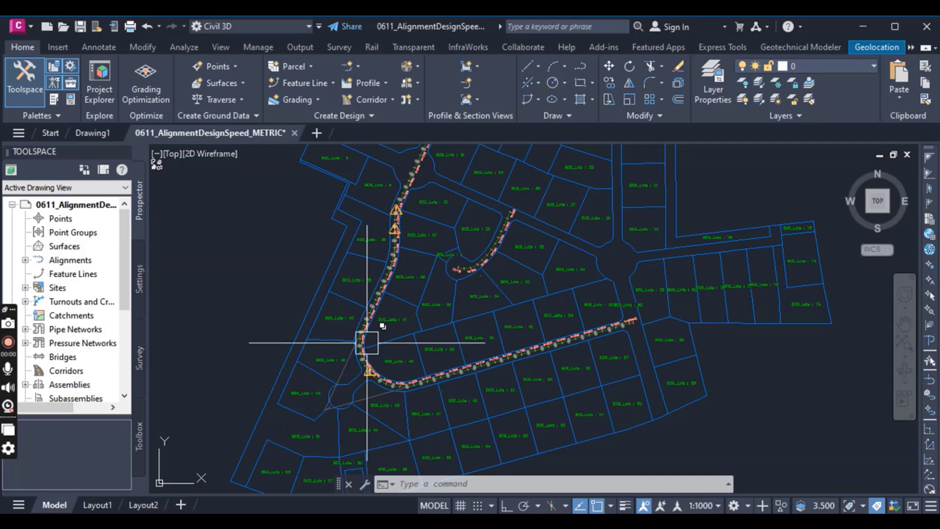
scroll(367, 279, down, 4)
scroll(402, 303, up, 7)
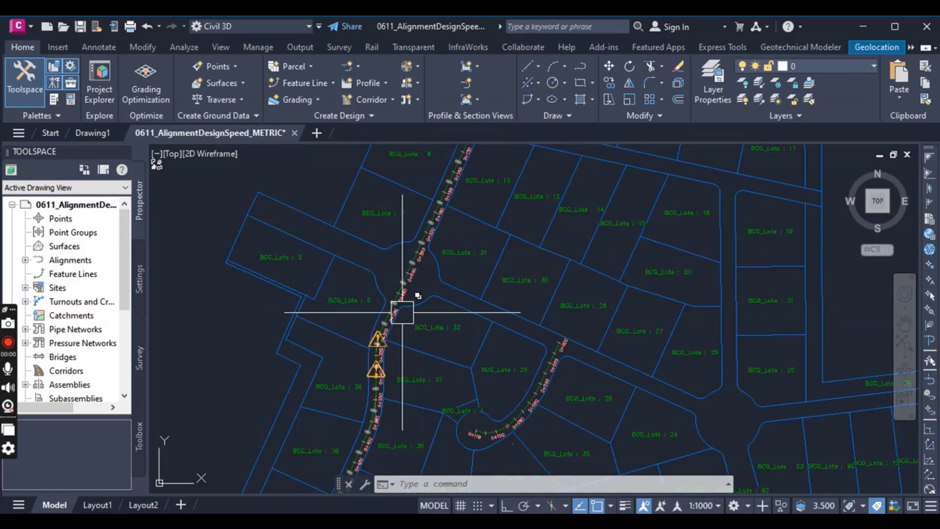
mouse_move(402, 311)
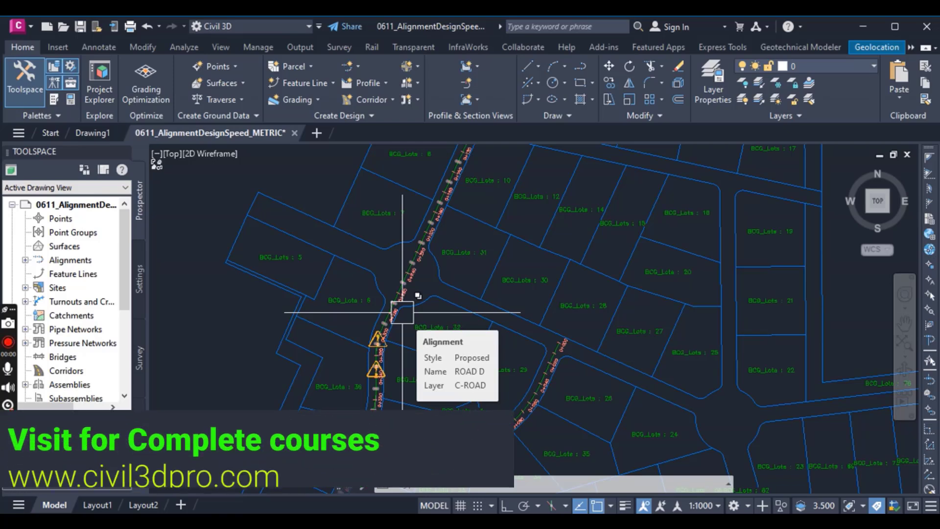
scroll(401, 311, down, 2)
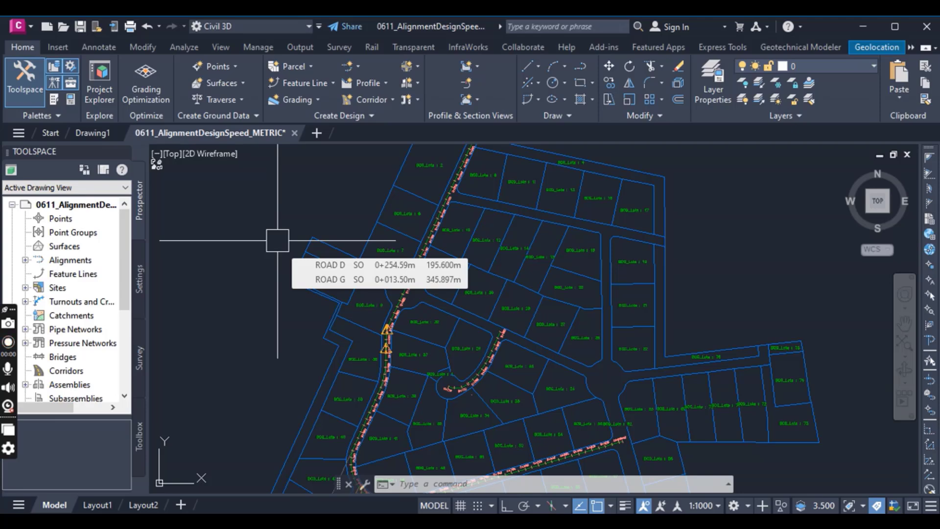
scroll(319, 238, down, 3)
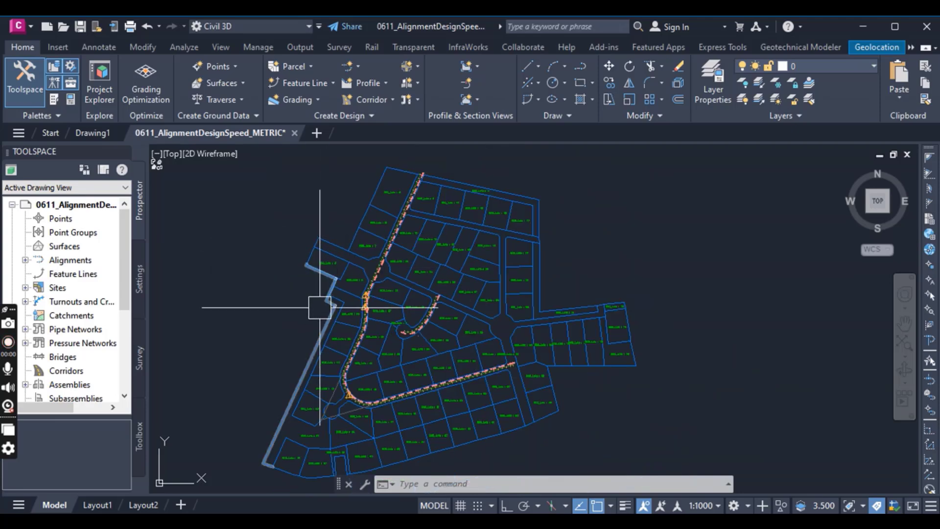
scroll(311, 317, up, 3)
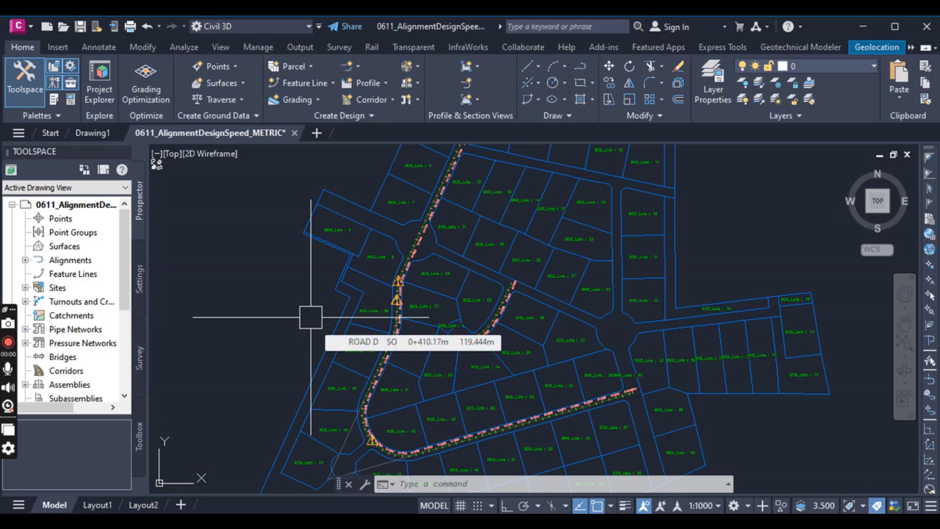
scroll(310, 316, down, 2)
Open the alignment properties of ROAD D and display its design criteria
scroll(416, 235, up, 6)
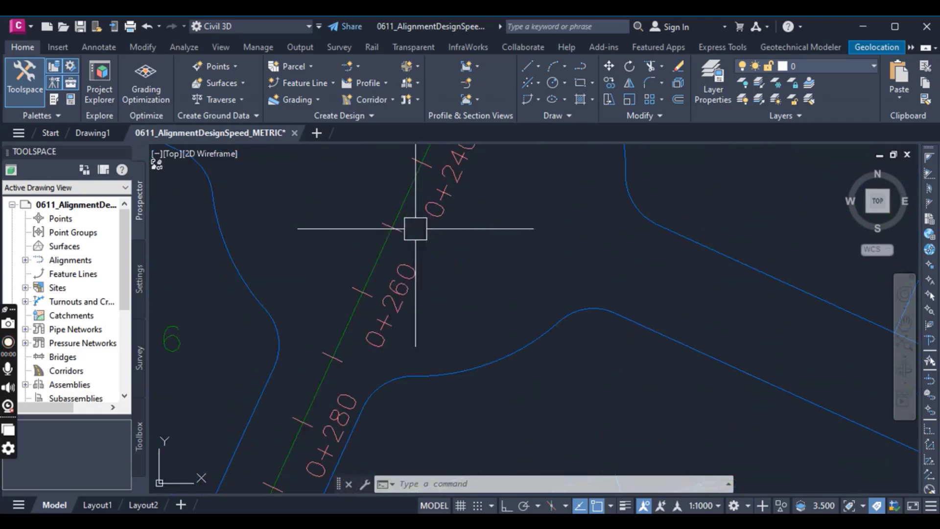
click(414, 202)
scroll(492, 307, down, 4)
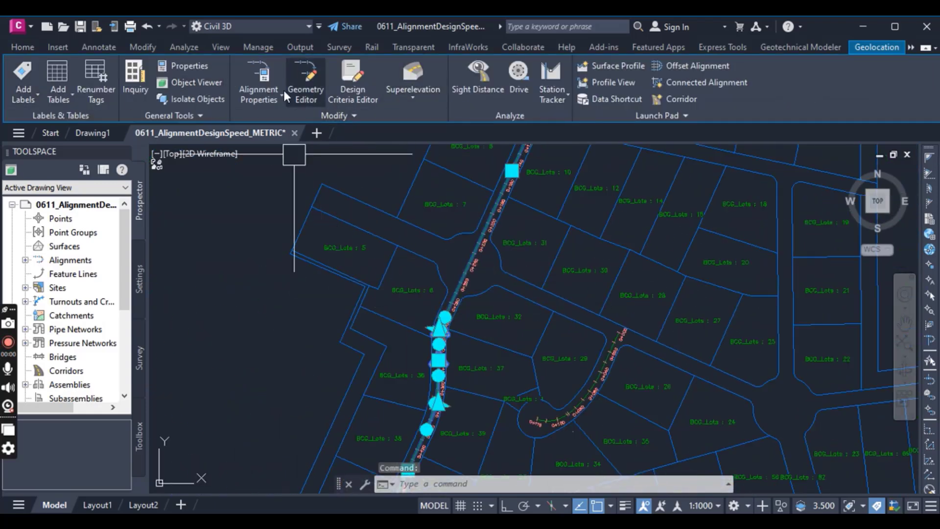
click(263, 74)
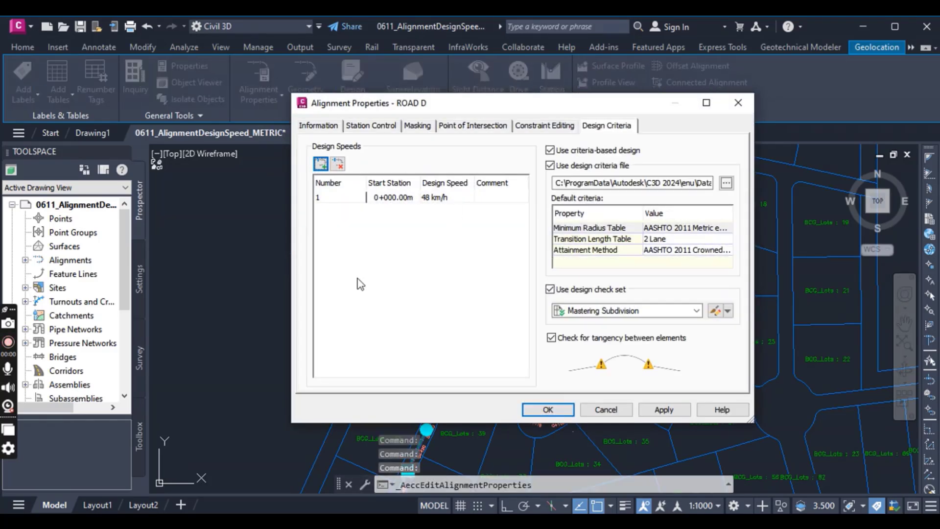
click(323, 126)
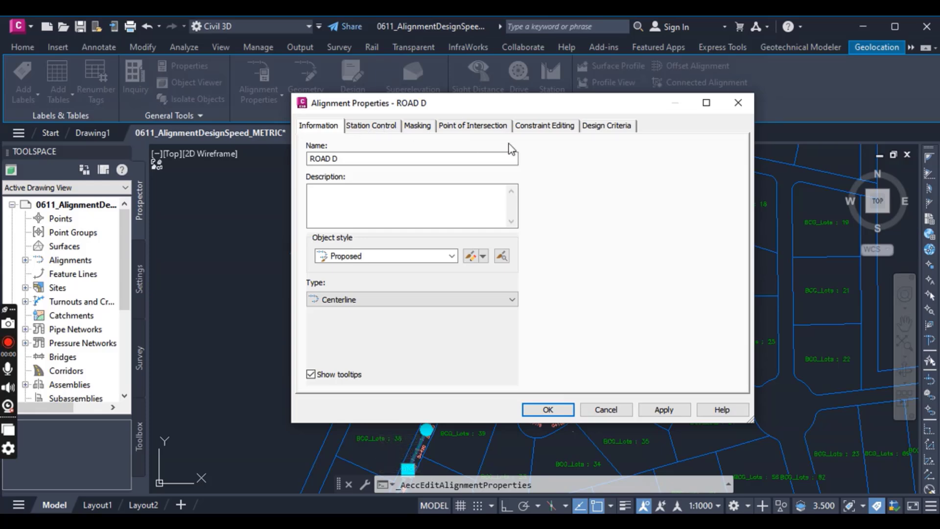
click(604, 126)
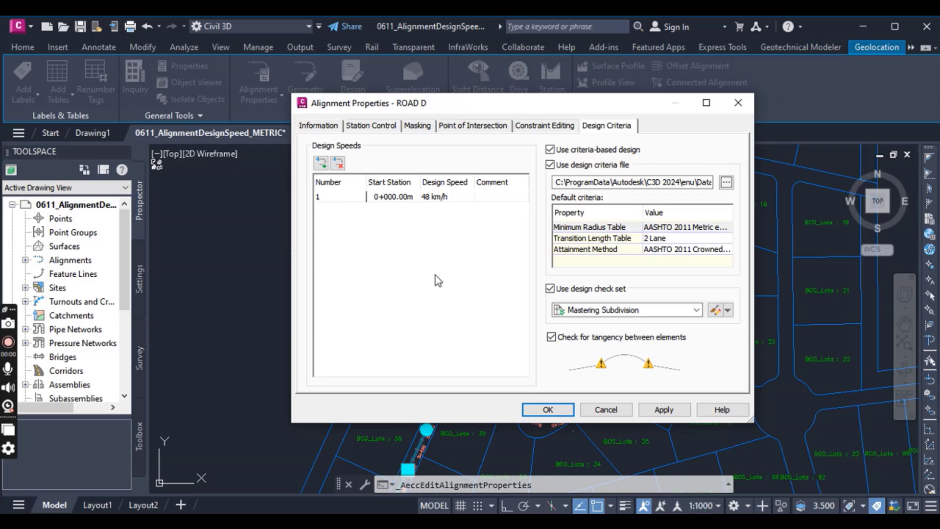
Add a second design speed entry to ROAD D and select it
click(321, 164)
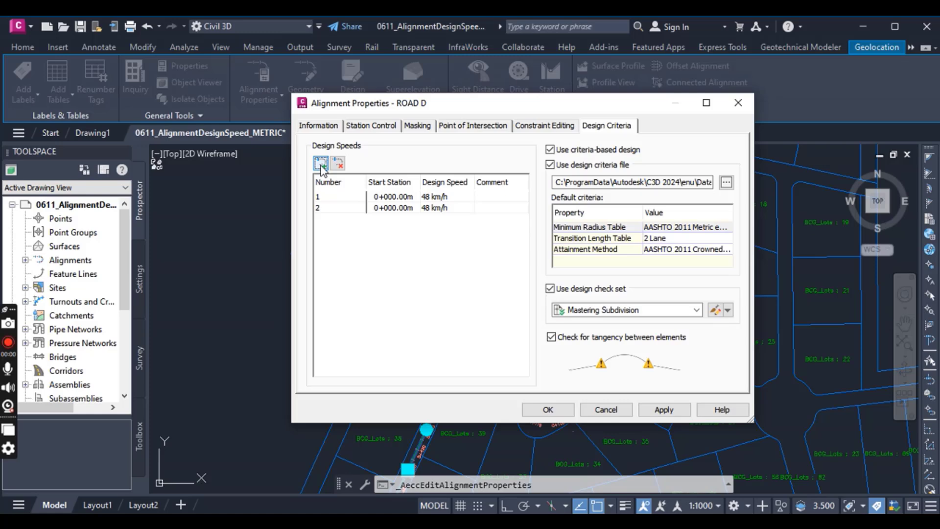
click(396, 326)
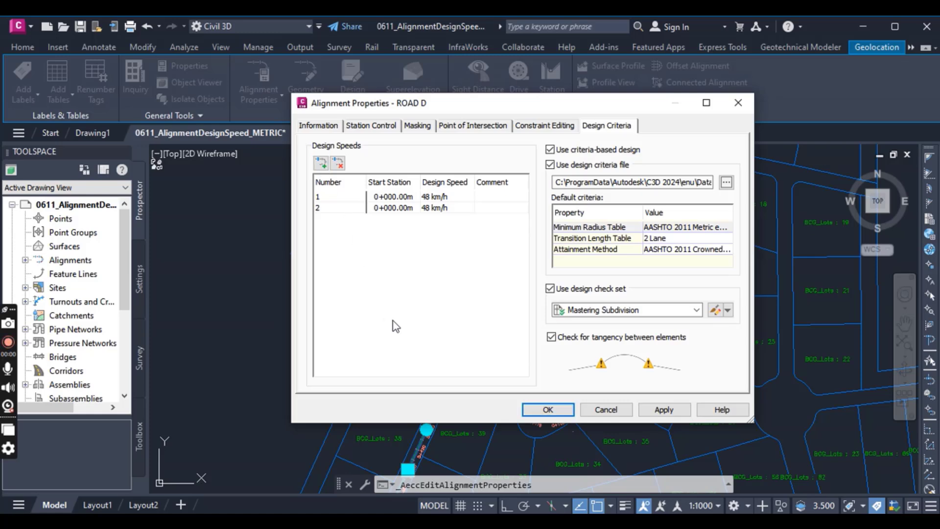
click(337, 208)
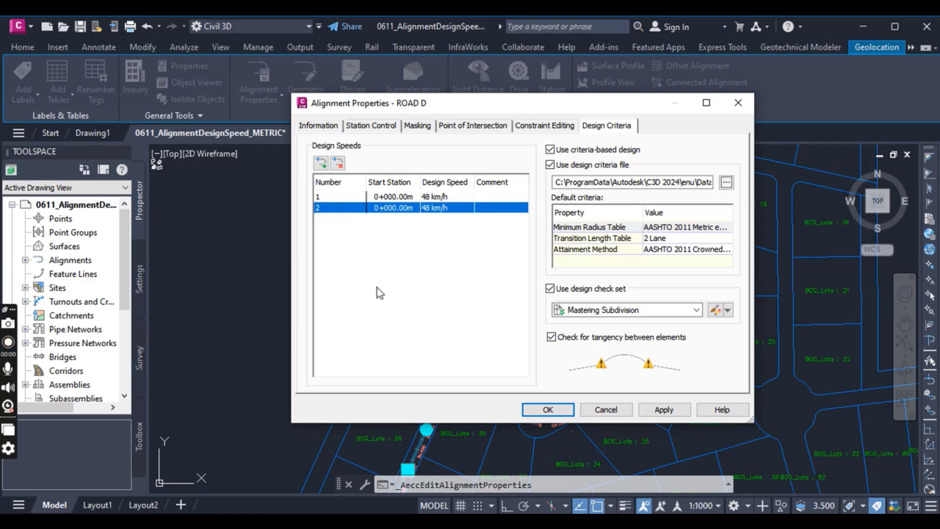
Set the second design speed's start station to 0+294.37 by picking it along ROAD D in the drawing
click(405, 211)
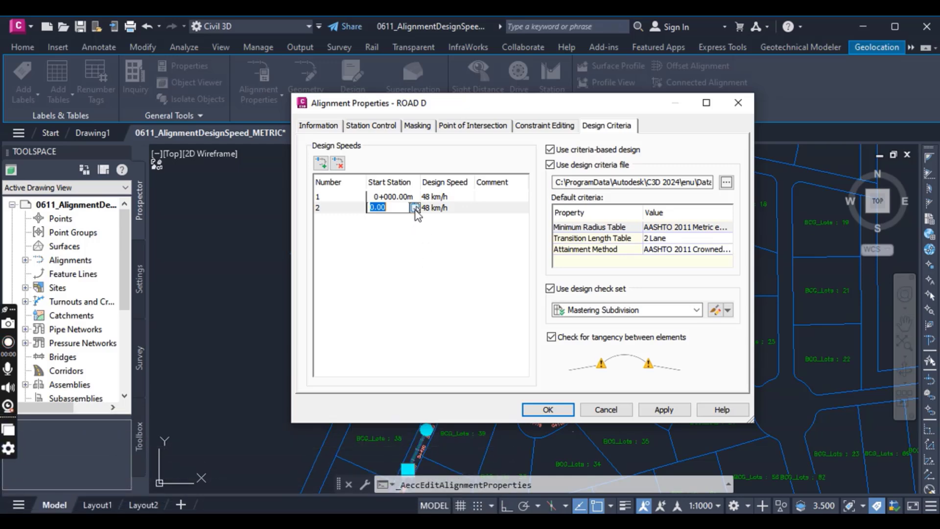
click(415, 208)
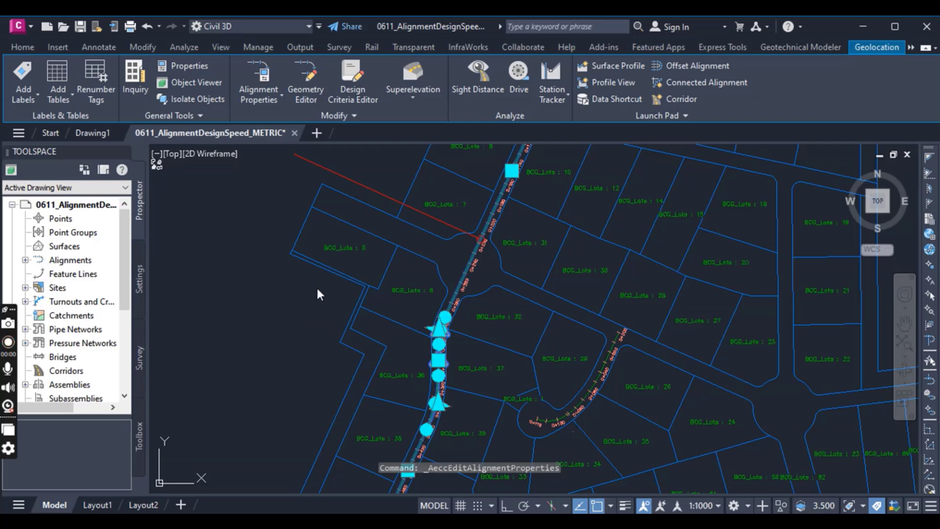
scroll(436, 325, down, 4)
scroll(390, 367, up, 6)
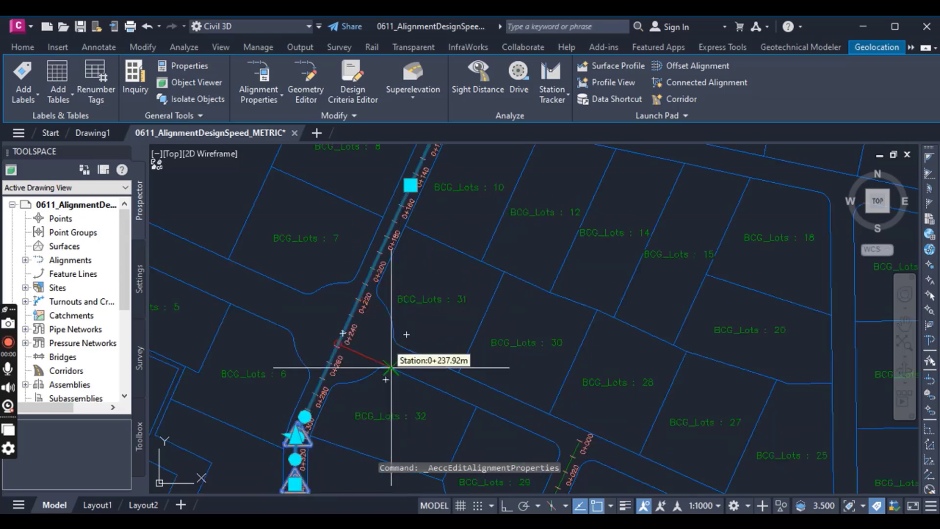
scroll(406, 328, up, 4)
scroll(415, 325, down, 4)
scroll(409, 333, up, 4)
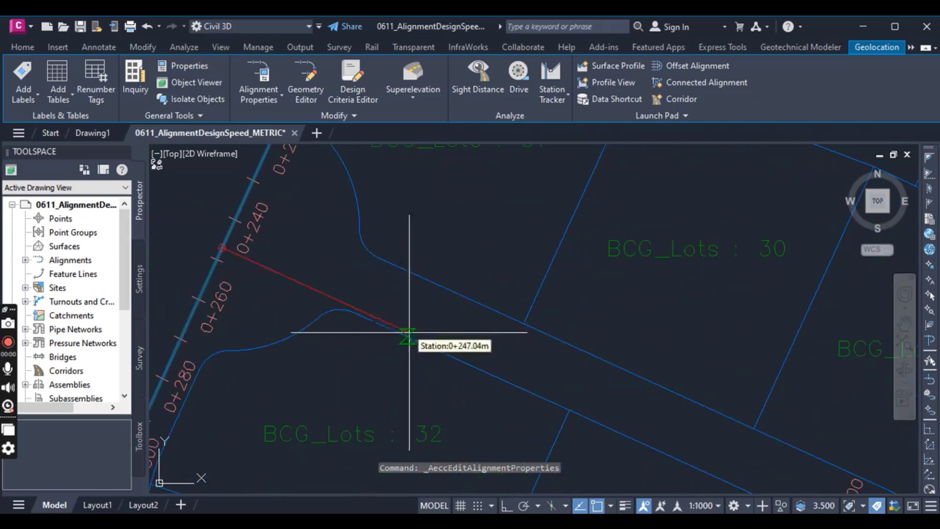
mouse_move(325, 283)
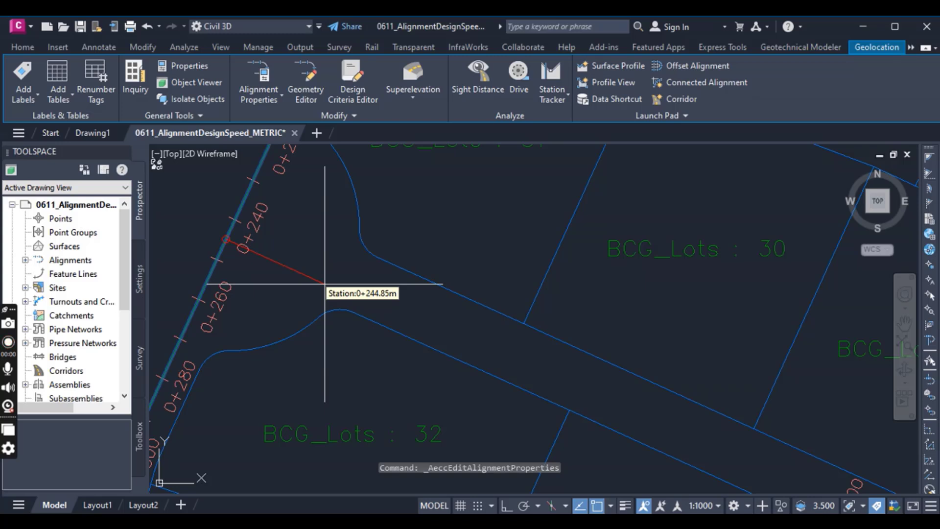
click(325, 284)
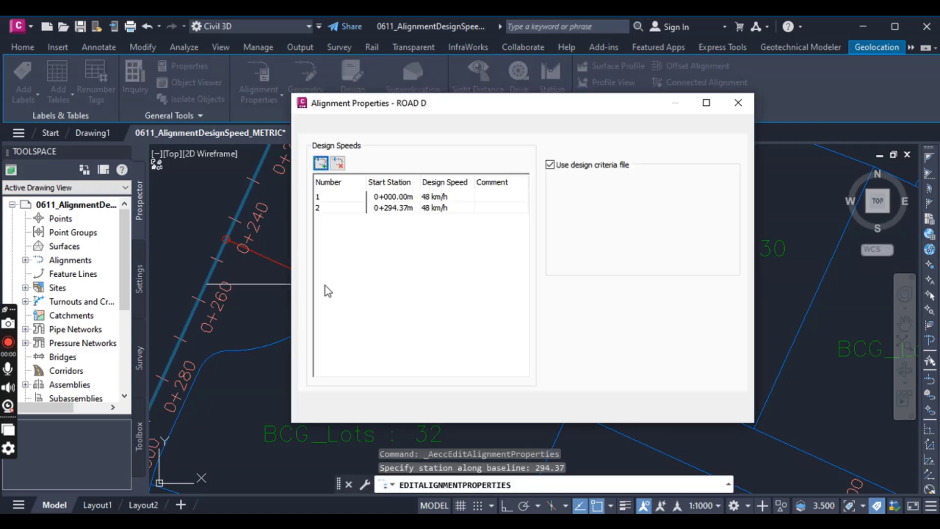
Set the design speed starting at station 0+294.37 to 32 km/h
click(433, 210)
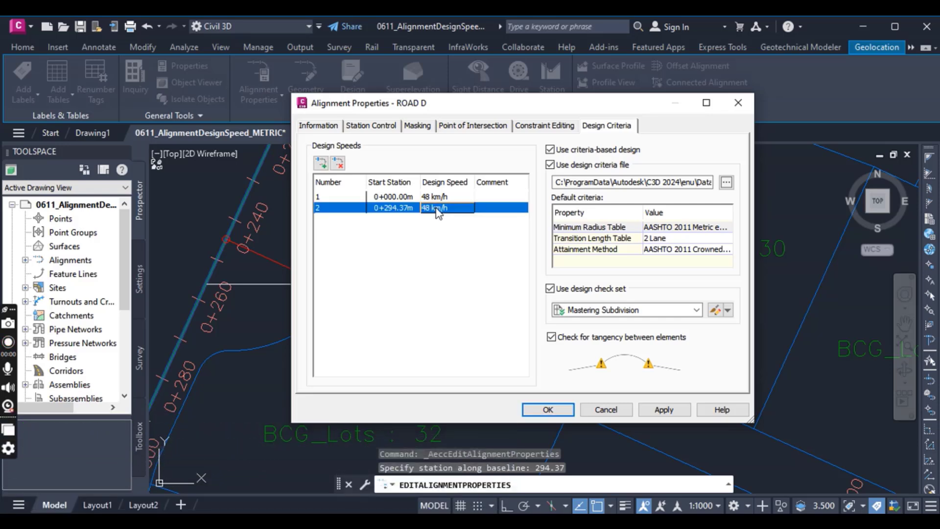
click(436, 210)
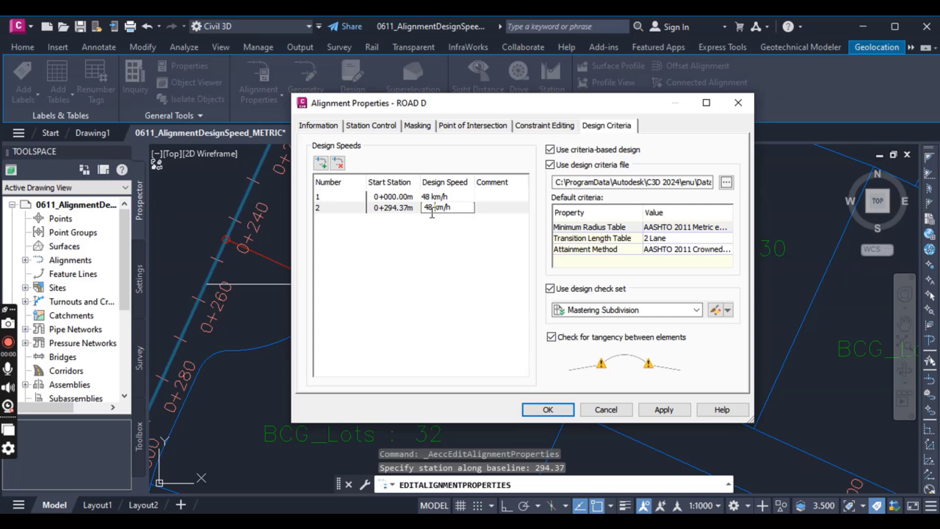
key(BackSpace)
key(BackSpace)
text(32)
click(424, 270)
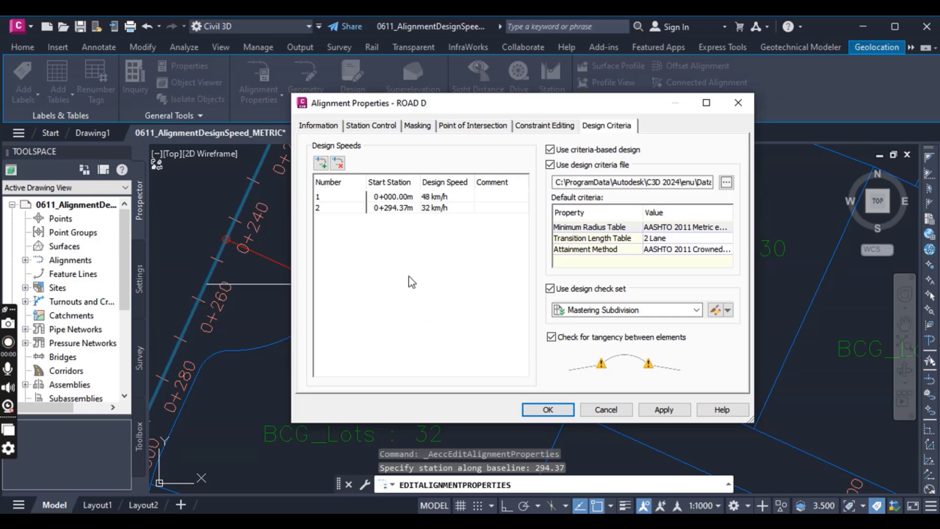
Add a third design speed entry to ROAD D and set its start station to 0+620.10 by picking it along the alignment
click(322, 163)
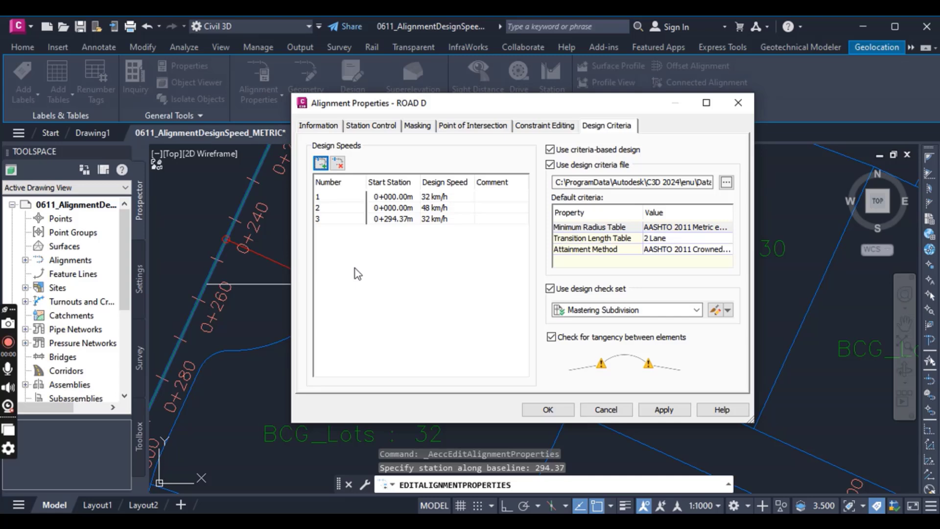
click(398, 197)
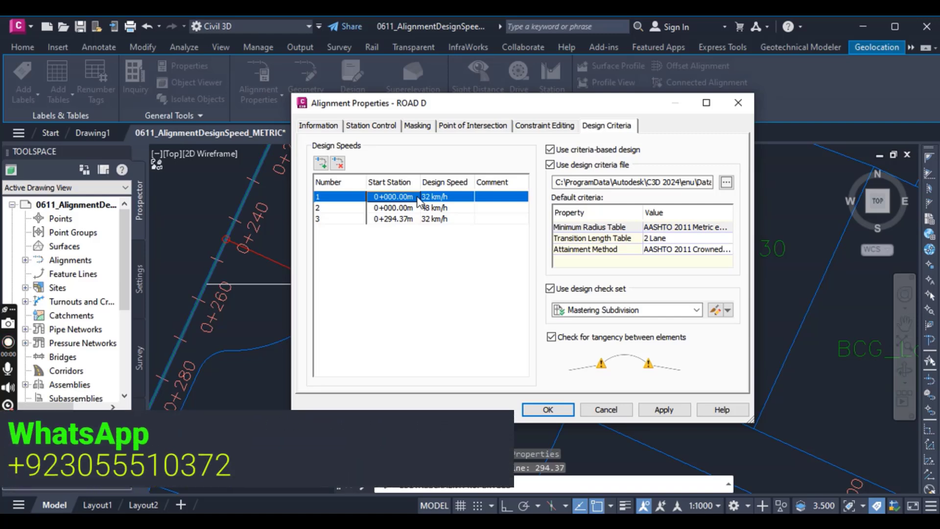
click(417, 198)
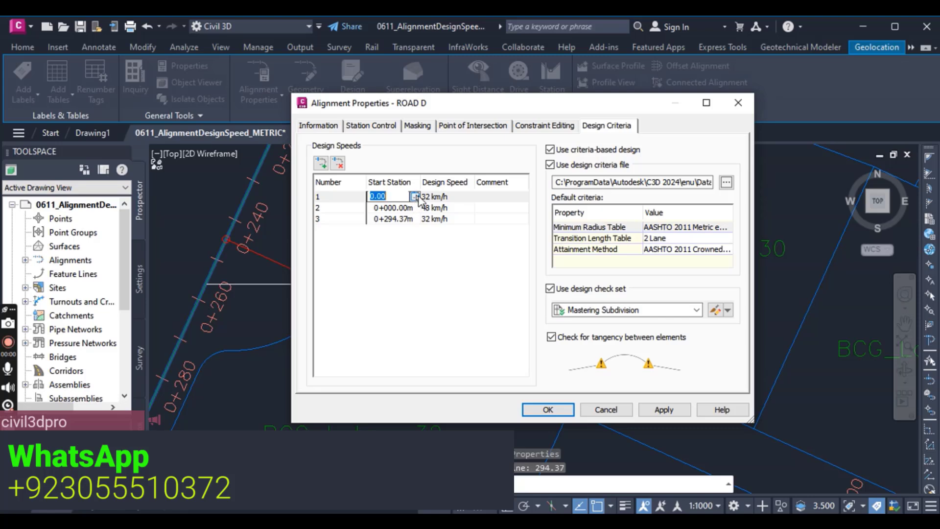
key(Return)
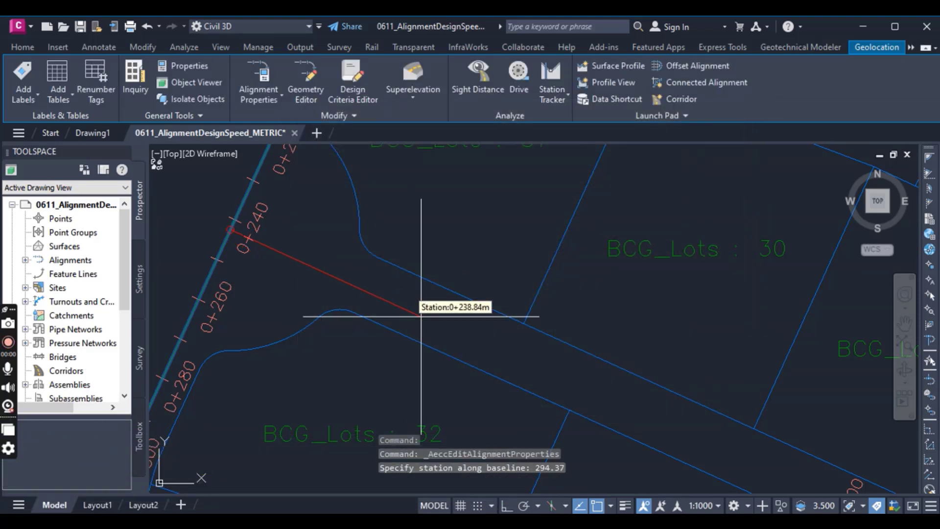
scroll(420, 314, down, 8)
scroll(409, 343, up, 2)
scroll(409, 367, up, 8)
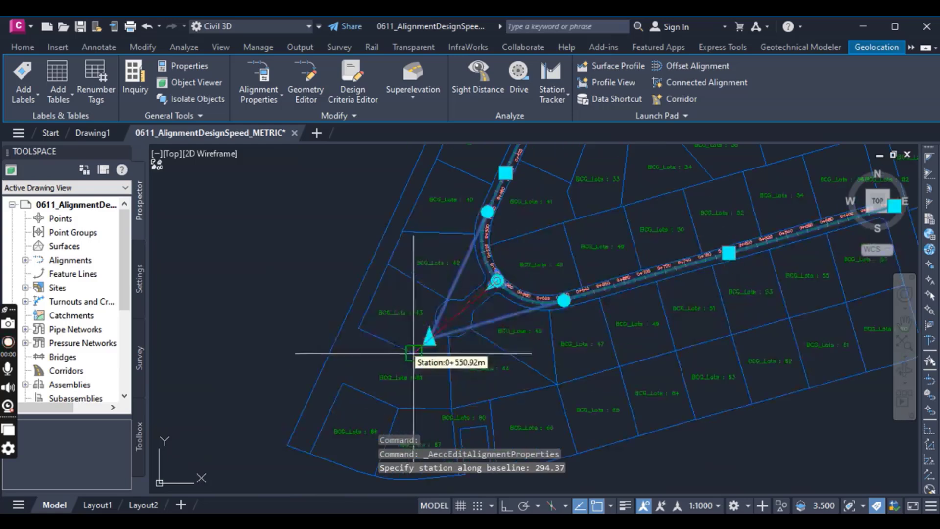
scroll(404, 230, down, 5)
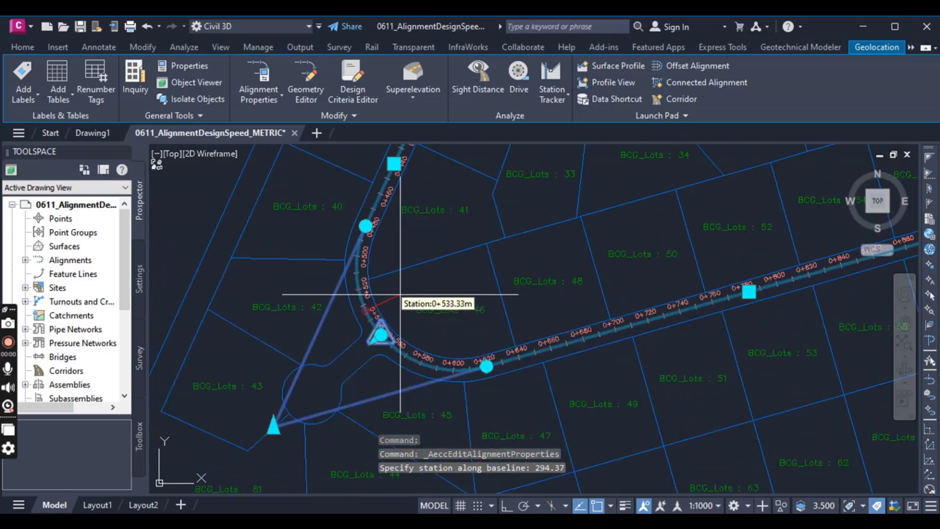
scroll(398, 256, up, 5)
scroll(420, 304, down, 5)
scroll(420, 339, up, 8)
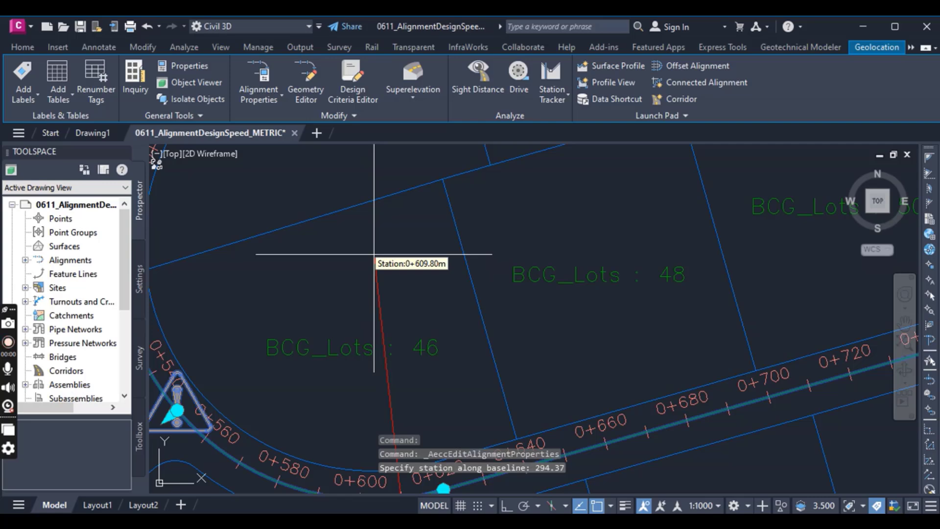
click(375, 255)
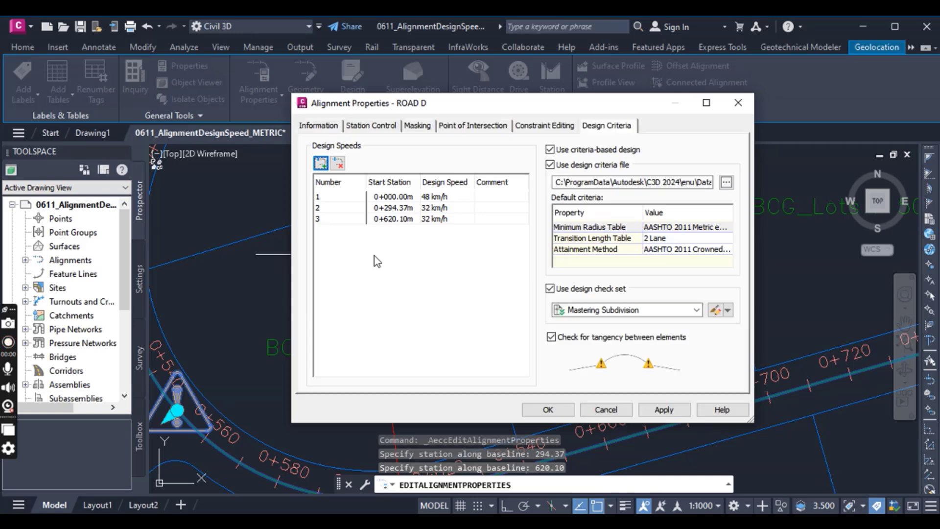
Set the design speed starting at station 0+620.10 to 48 km/h and accept the alignment properties
click(430, 222)
click(431, 221)
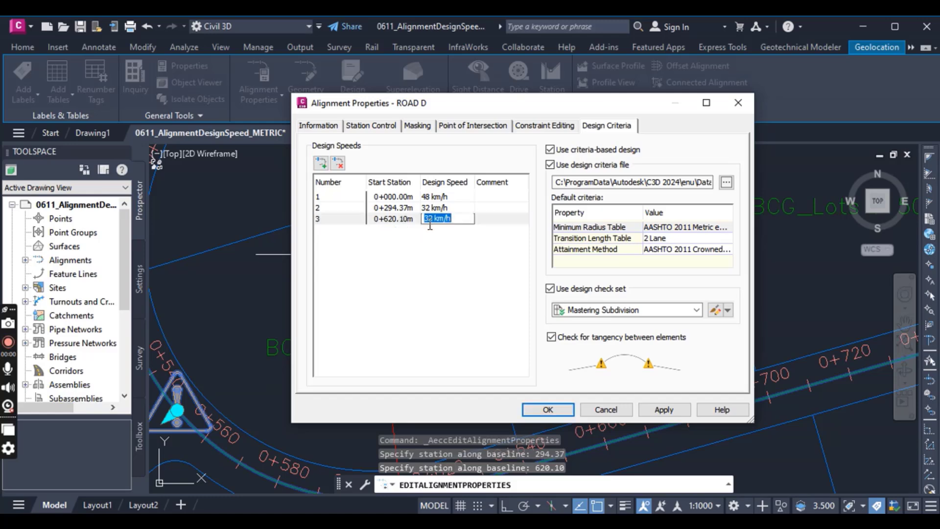
click(433, 219)
key(BackSpace)
key(BackSpace)
text(48)
click(424, 298)
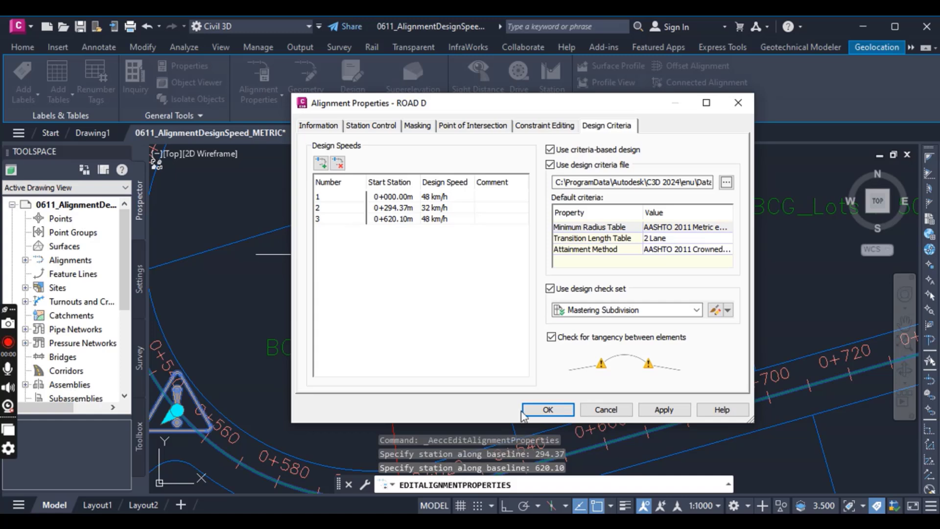
click(548, 410)
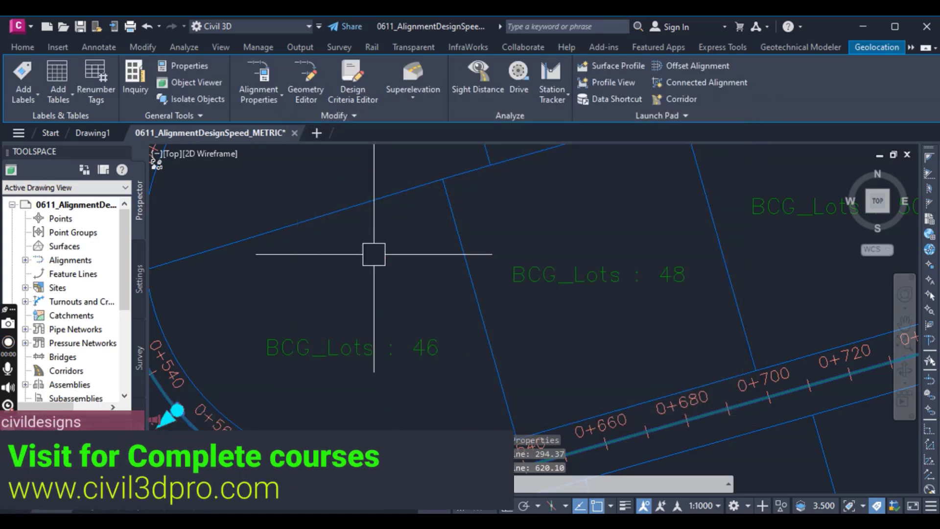
Deselect ROAD D and examine its curves and stationing along the subdivision lots in the drawing
scroll(445, 343, down, 8)
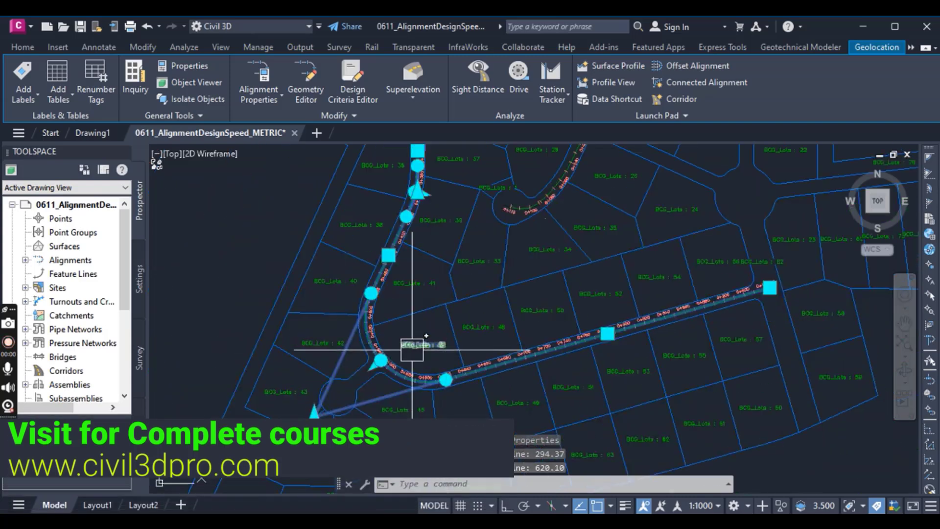
key(Escape)
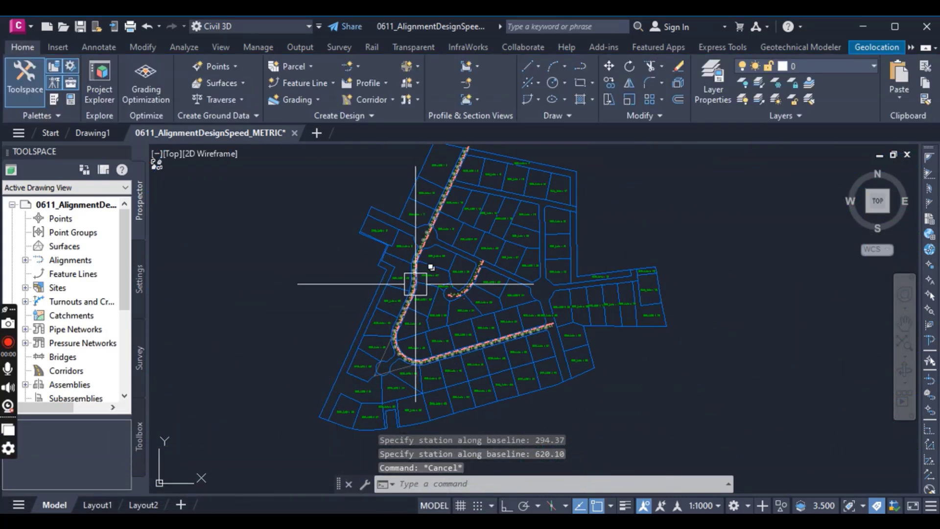
scroll(406, 295, down, 3)
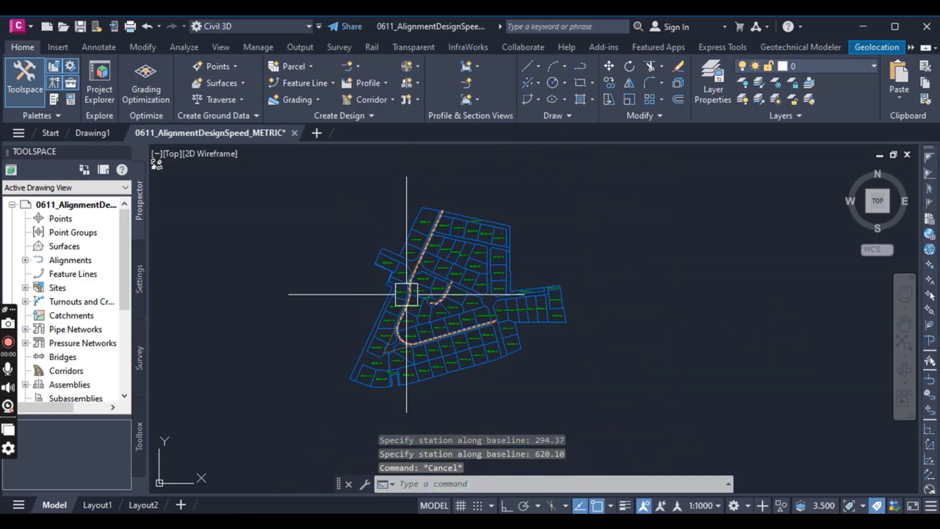
scroll(406, 293, up, 6)
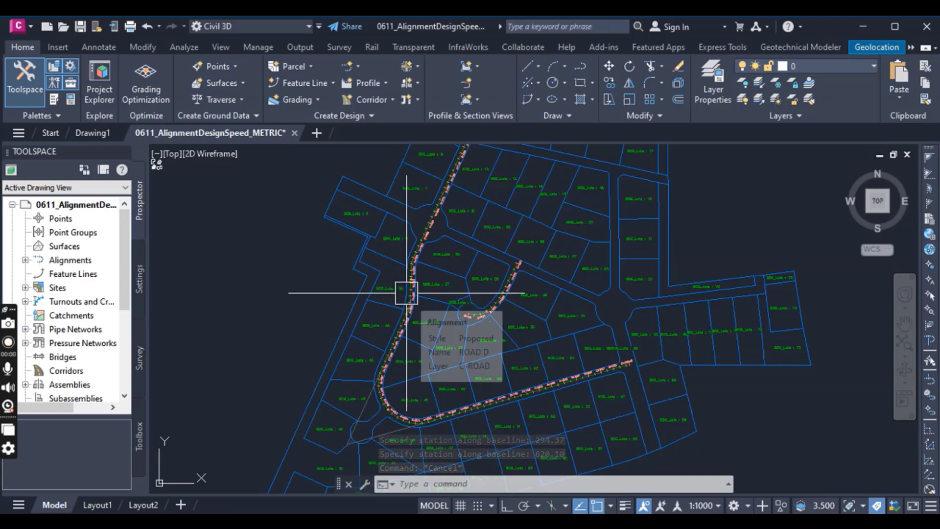
scroll(406, 294, down, 4)
scroll(426, 264, up, 2)
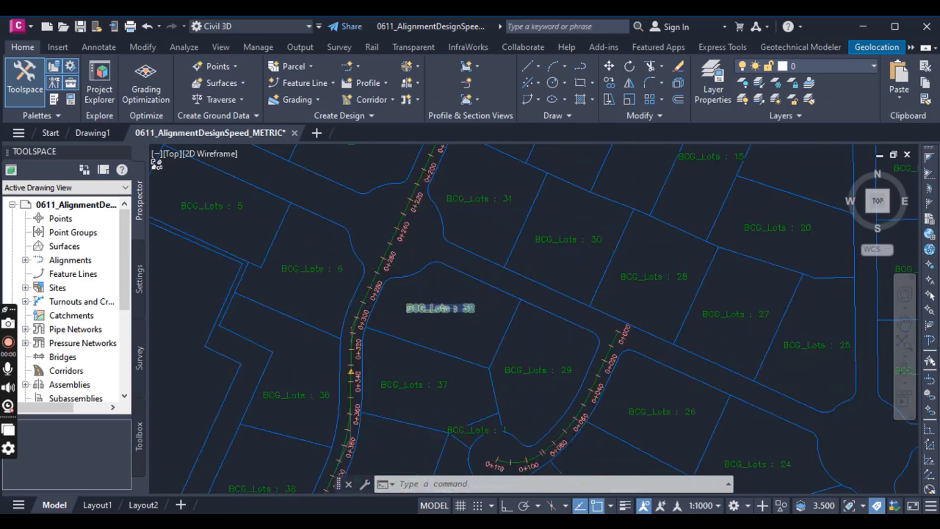
scroll(416, 273, down, 2)
scroll(416, 273, up, 5)
scroll(422, 306, down, 3)
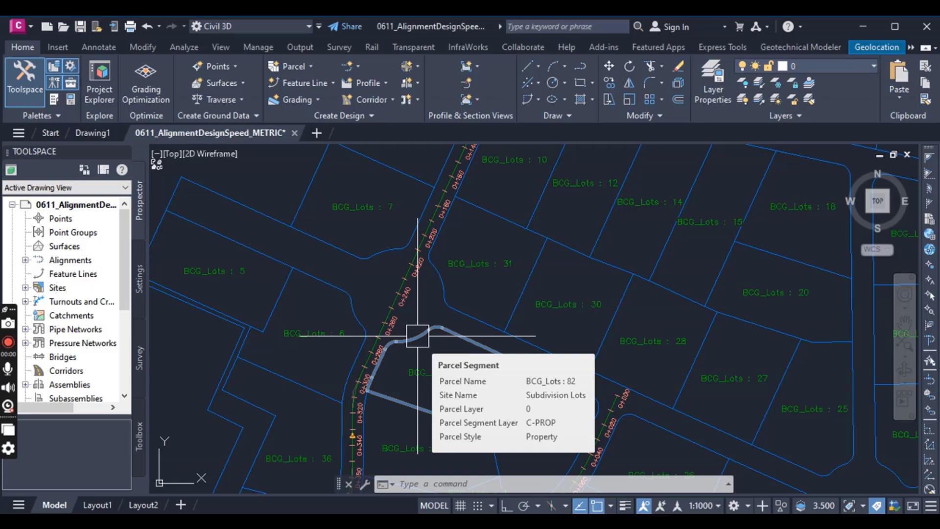
scroll(418, 336, down, 5)
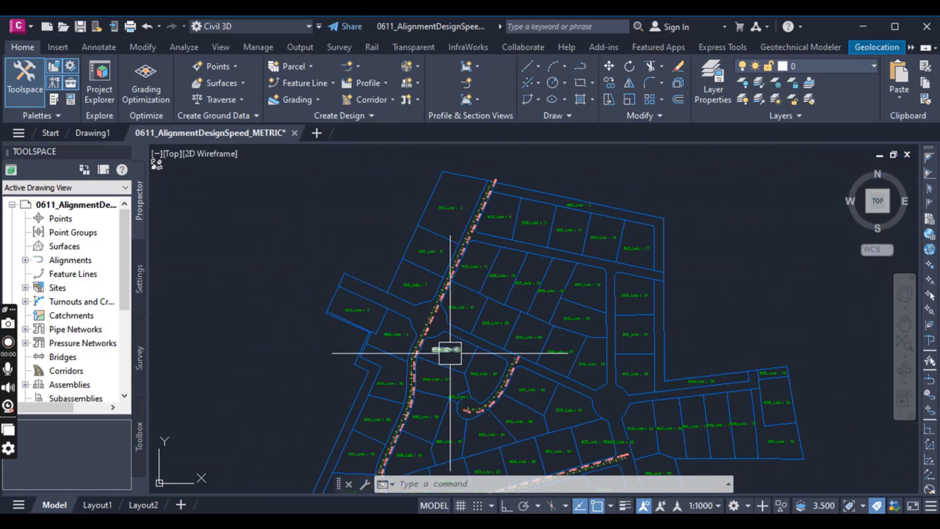
scroll(380, 292, down, 3)
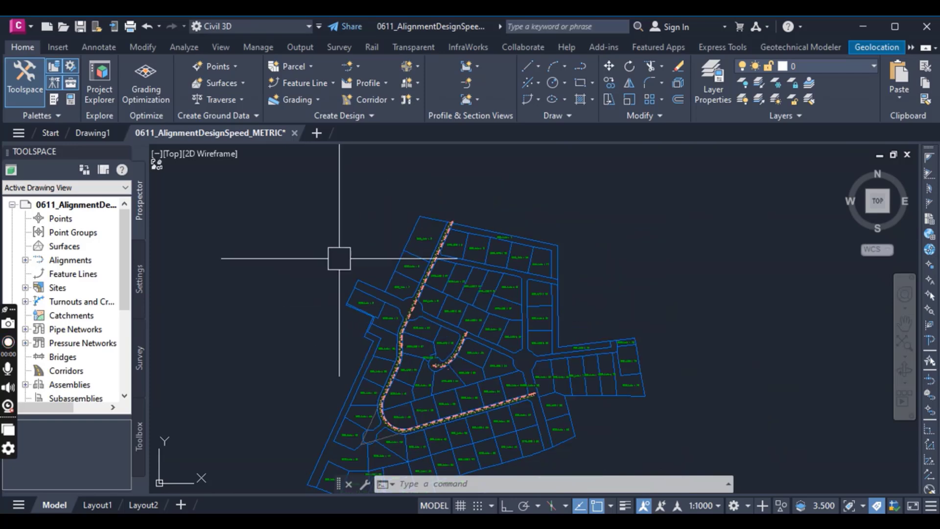